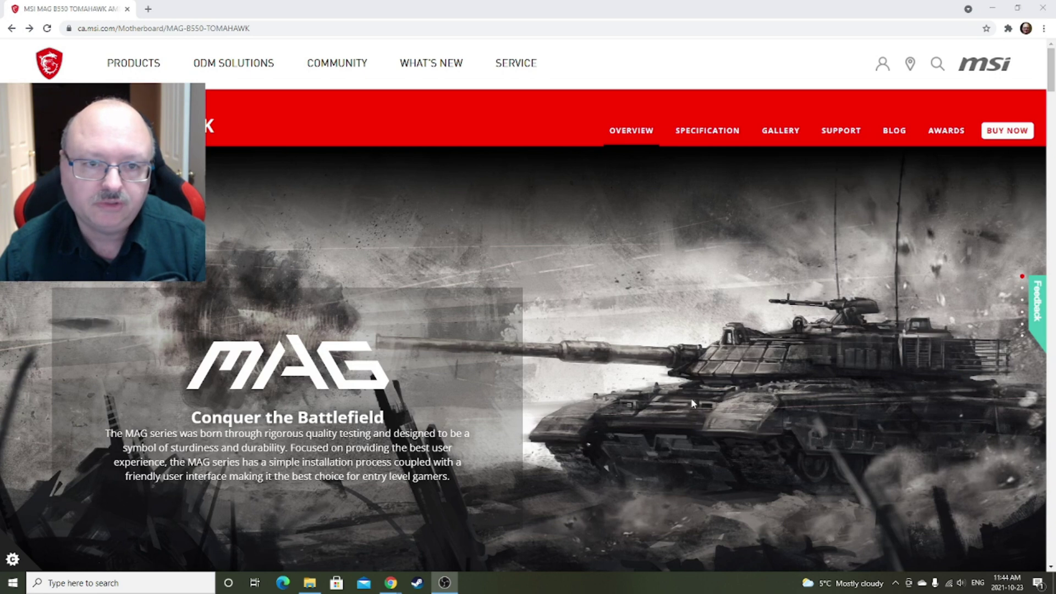
Step: Open the BIOS downloads list on the MAG B550 TOMAHAWK support page
click(844, 133)
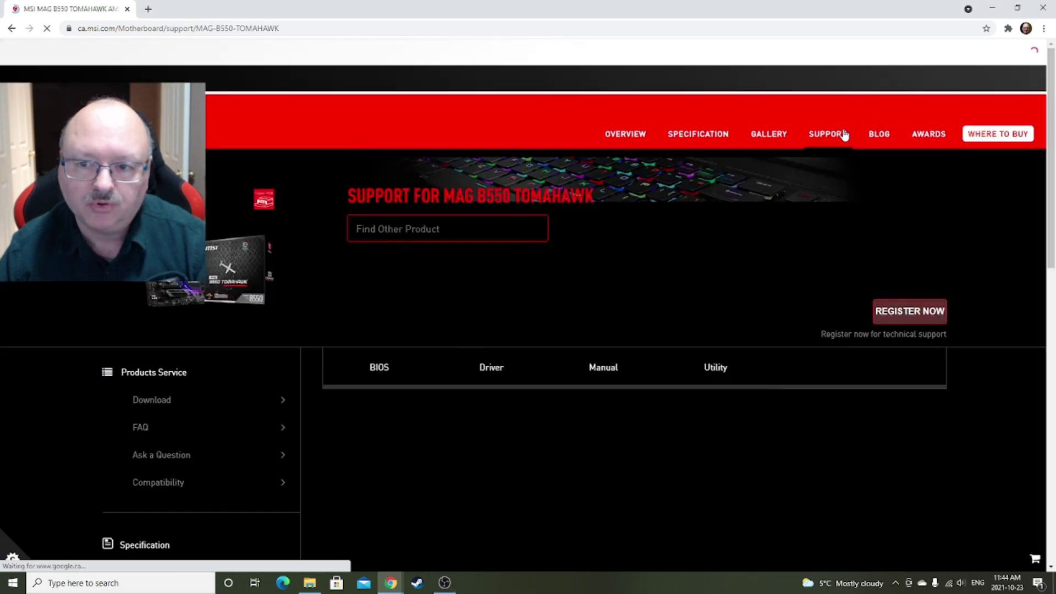
click(381, 364)
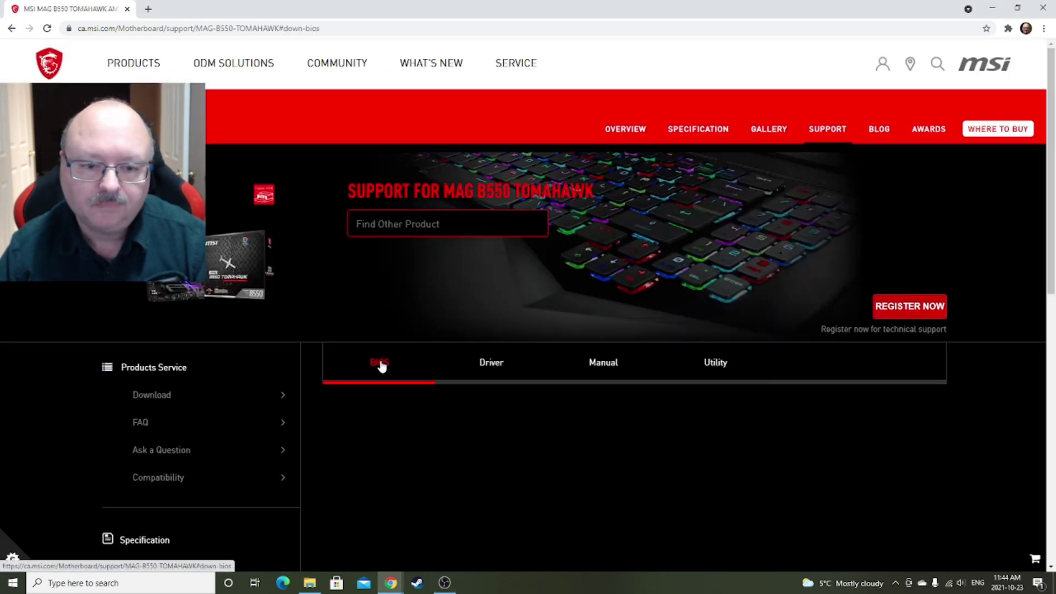
scroll(737, 274, down, 1)
scroll(737, 275, down, 3)
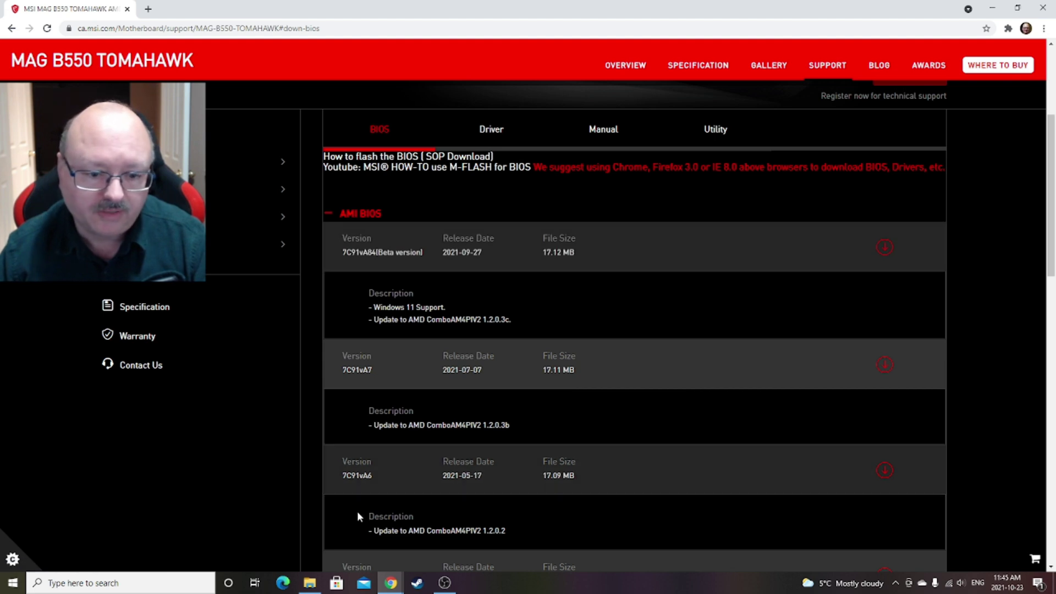
Step: Switch to File Explorer and open the format settings for USB Drive (F:)
click(309, 582)
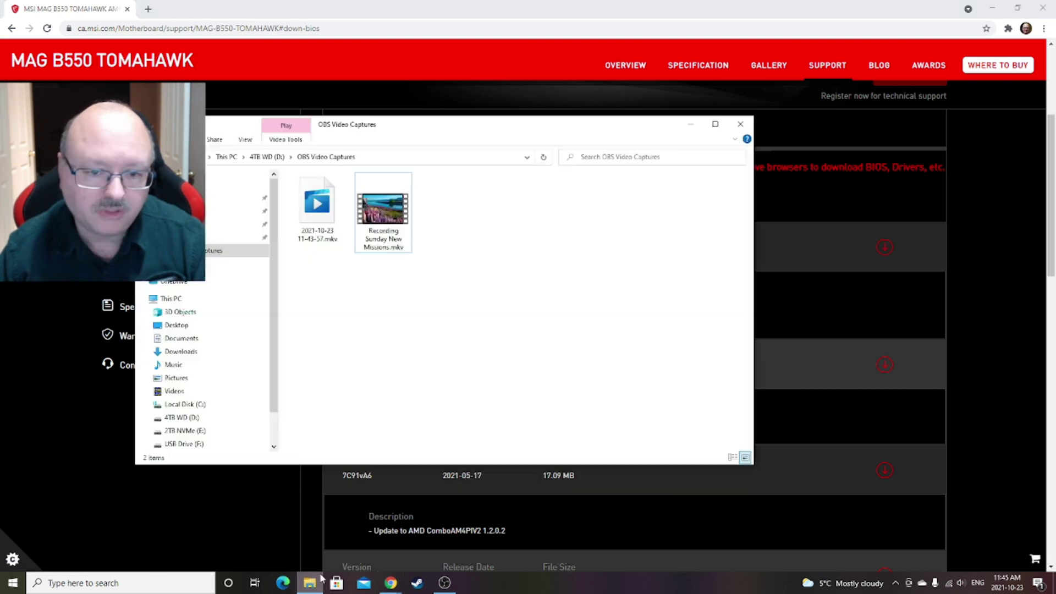
click(195, 444)
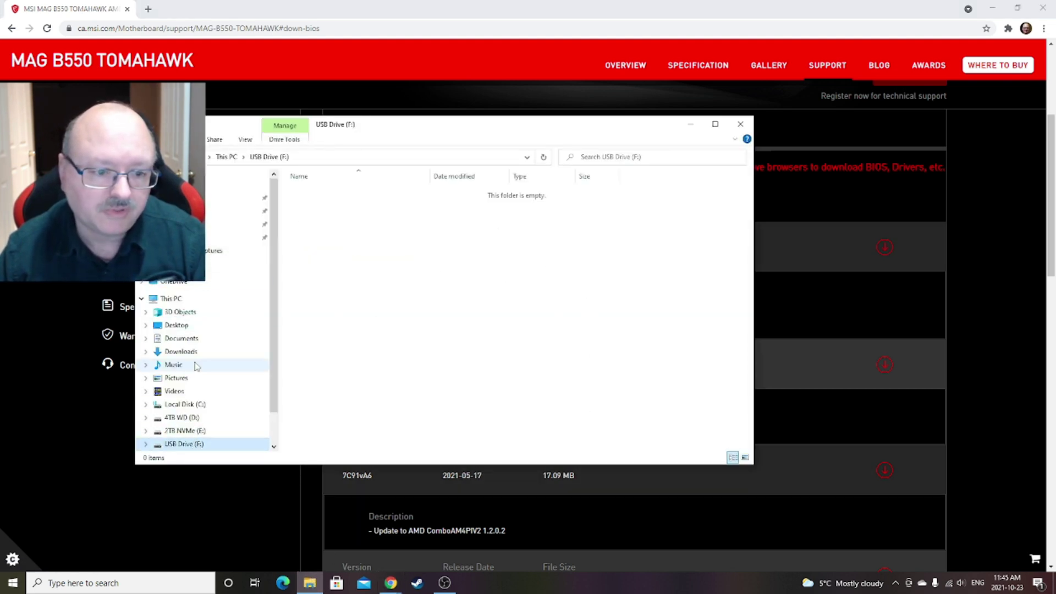
scroll(190, 418, down, 2)
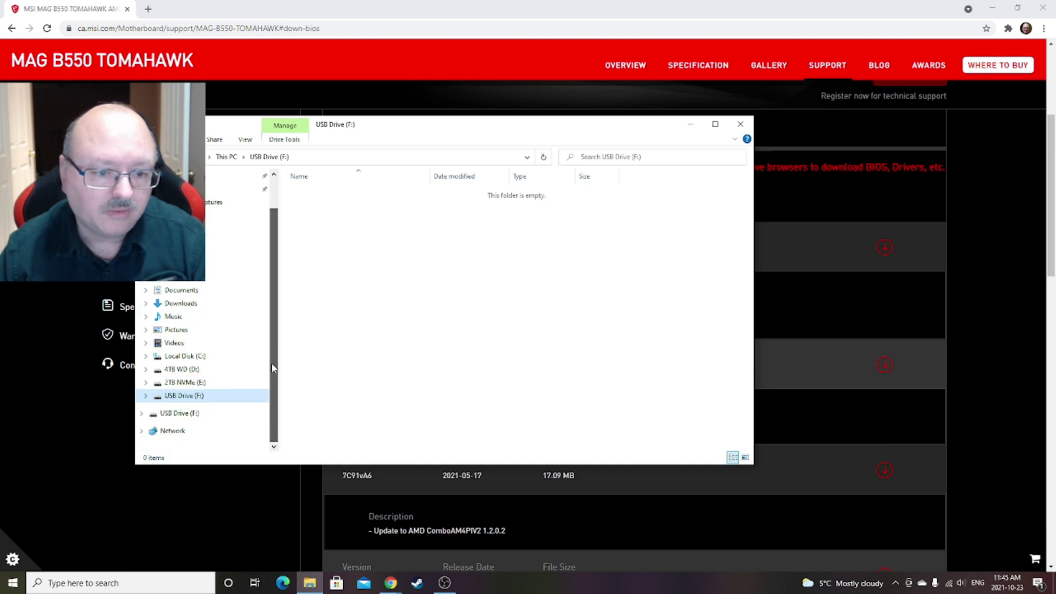
right_click(182, 397)
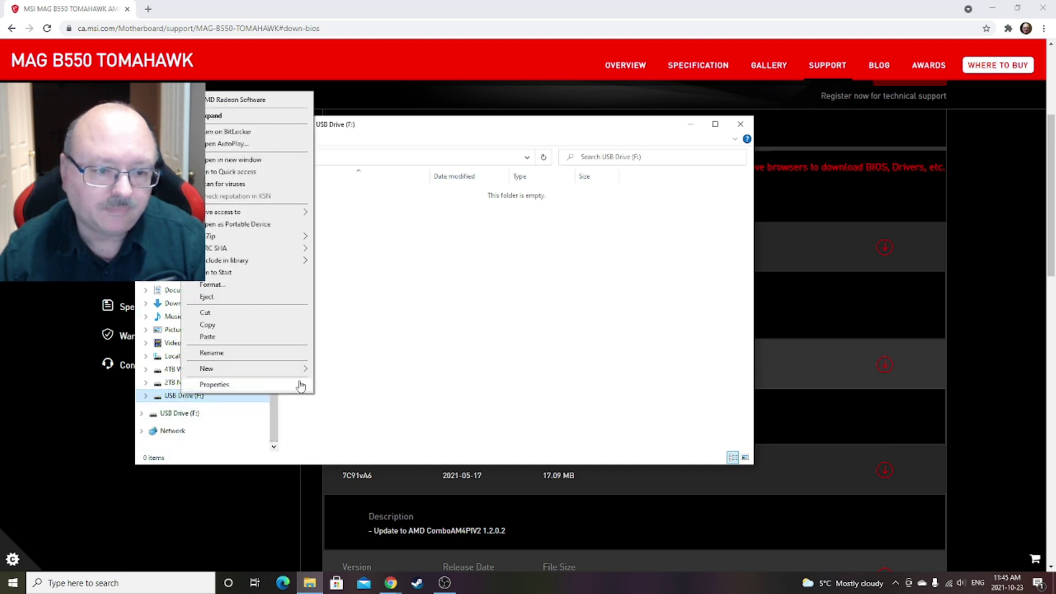
click(211, 285)
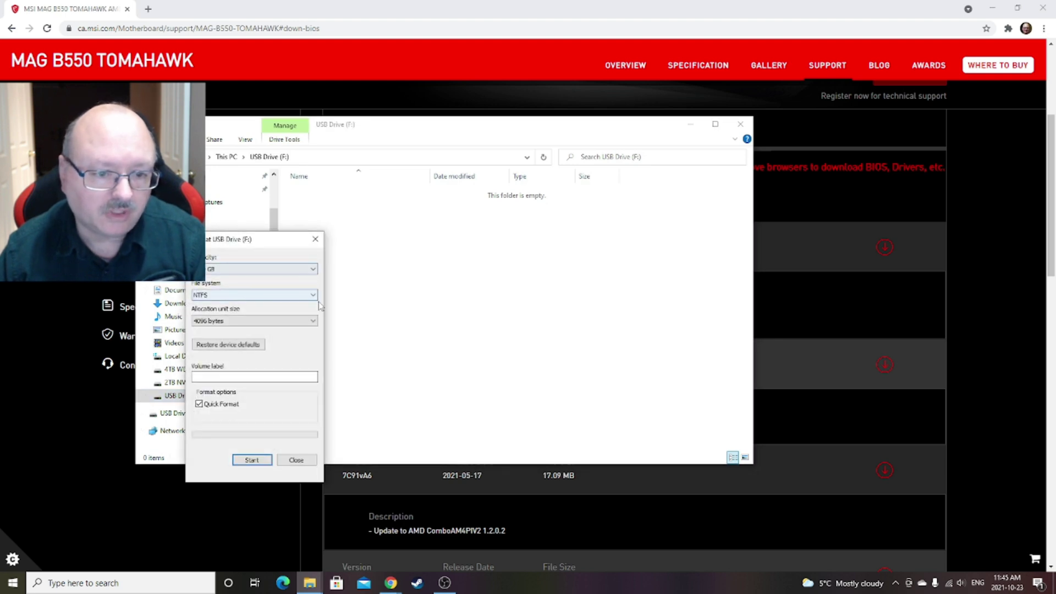
Step: Format the USB drive as FAT32 with the default allocation size, accept the data erasure, and close the format dialog
click(314, 297)
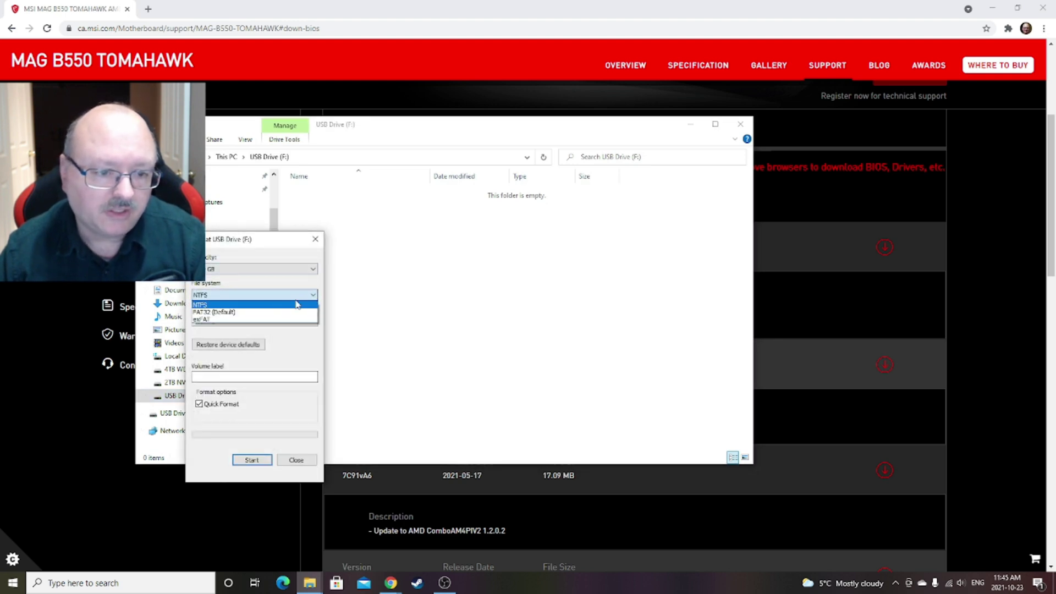
click(229, 312)
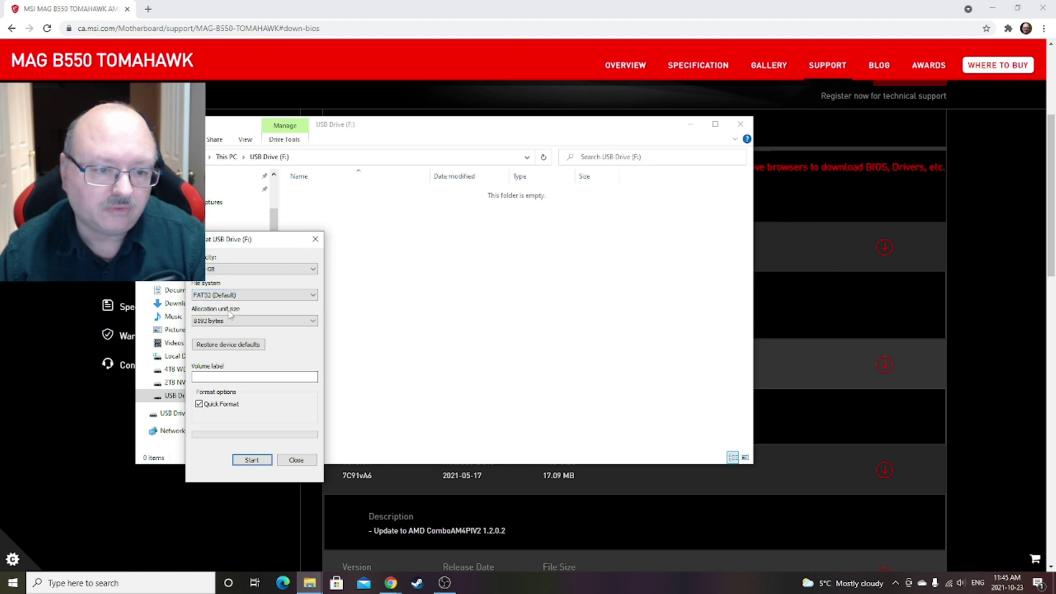
click(312, 321)
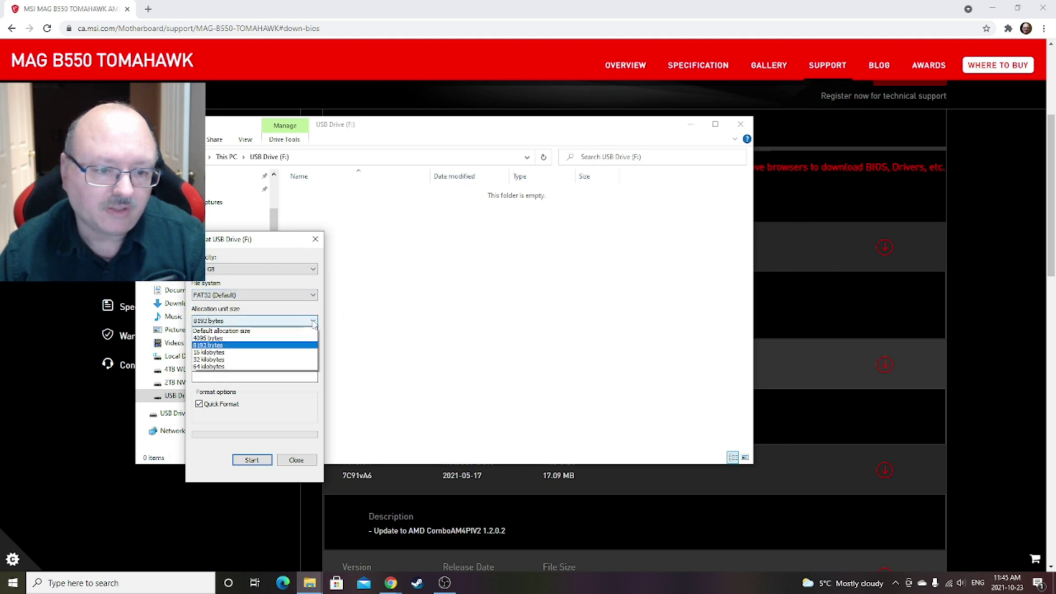
click(285, 331)
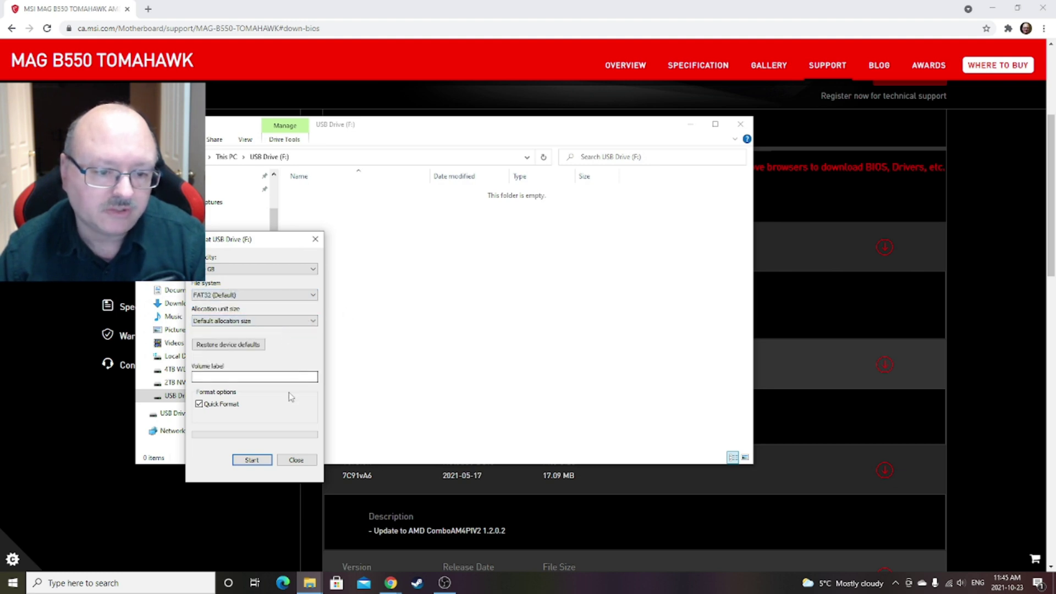
click(249, 462)
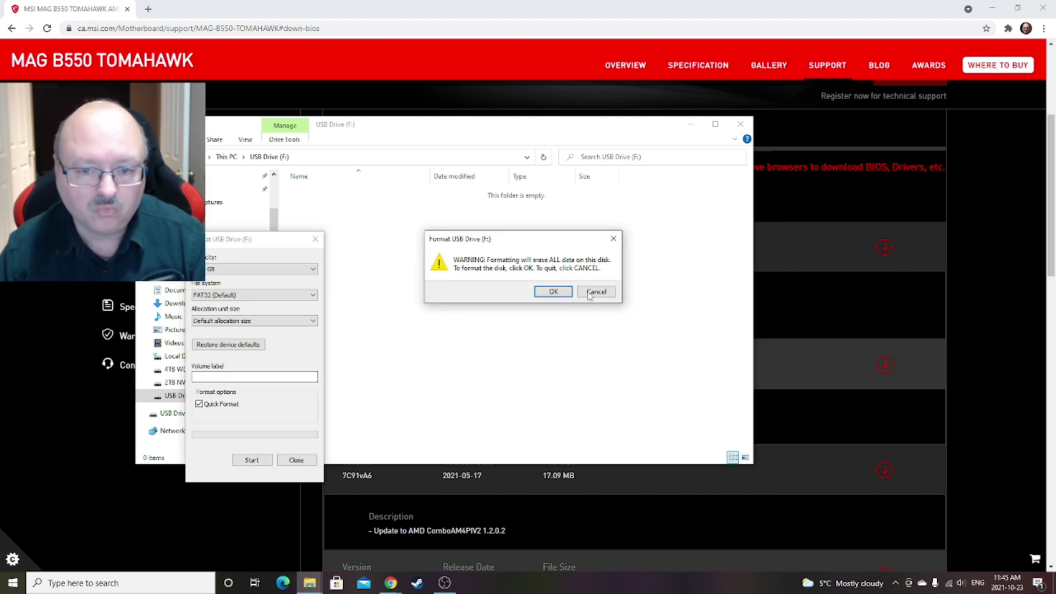
click(552, 293)
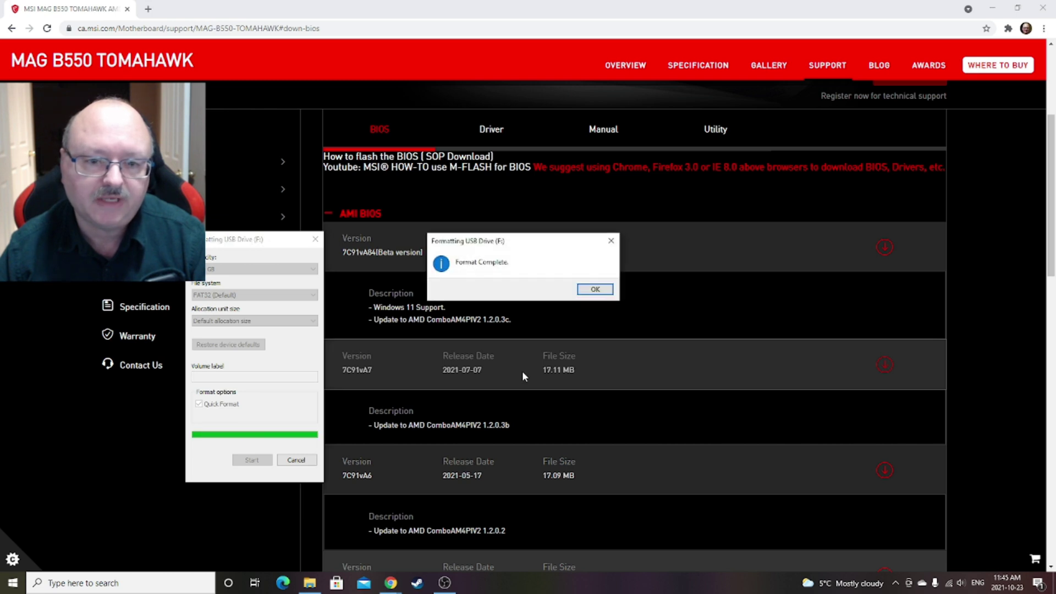
click(595, 290)
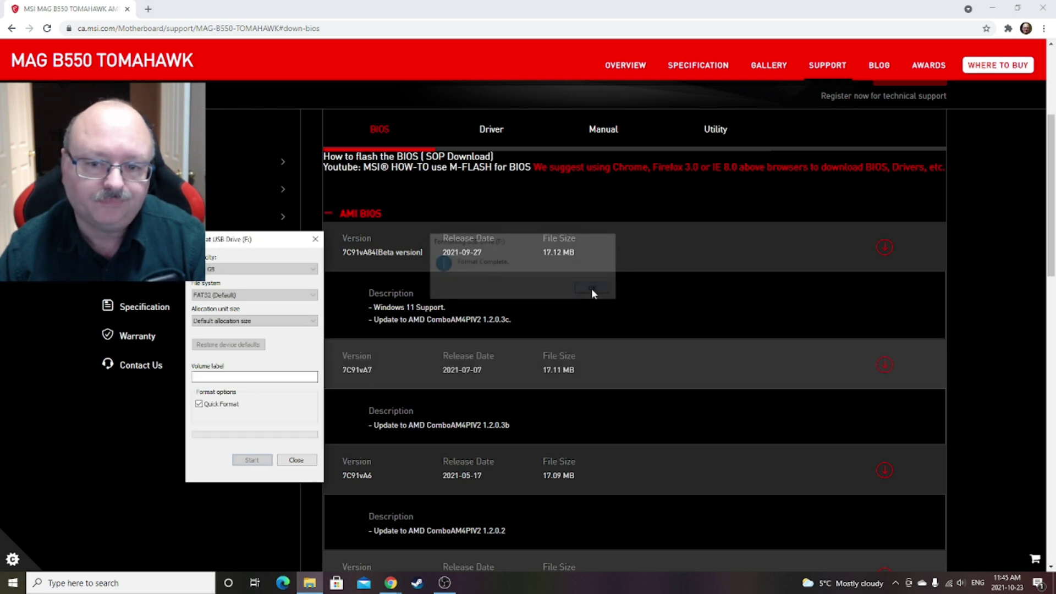
click(296, 461)
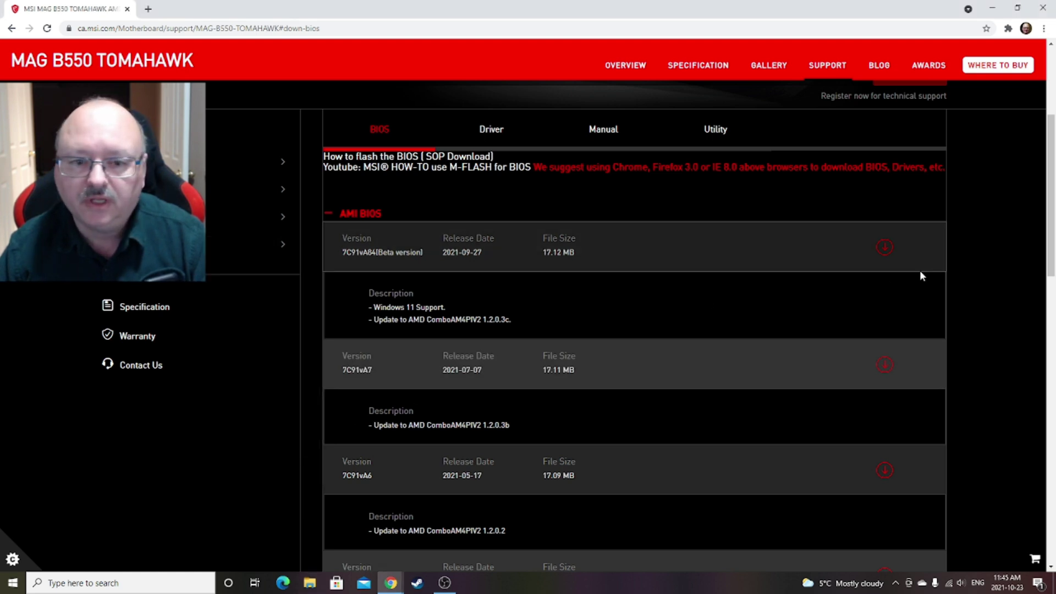
Step: Download the 7C91vA84 beta BIOS from the MSI page and open the 7C91vA84 folder inside the downloaded archive
click(885, 249)
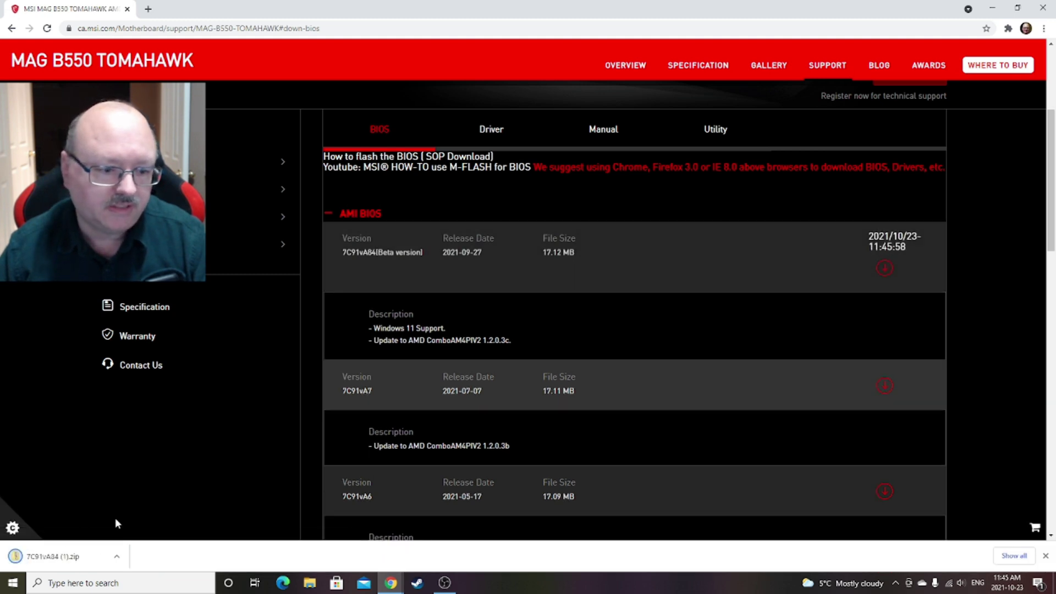
click(75, 556)
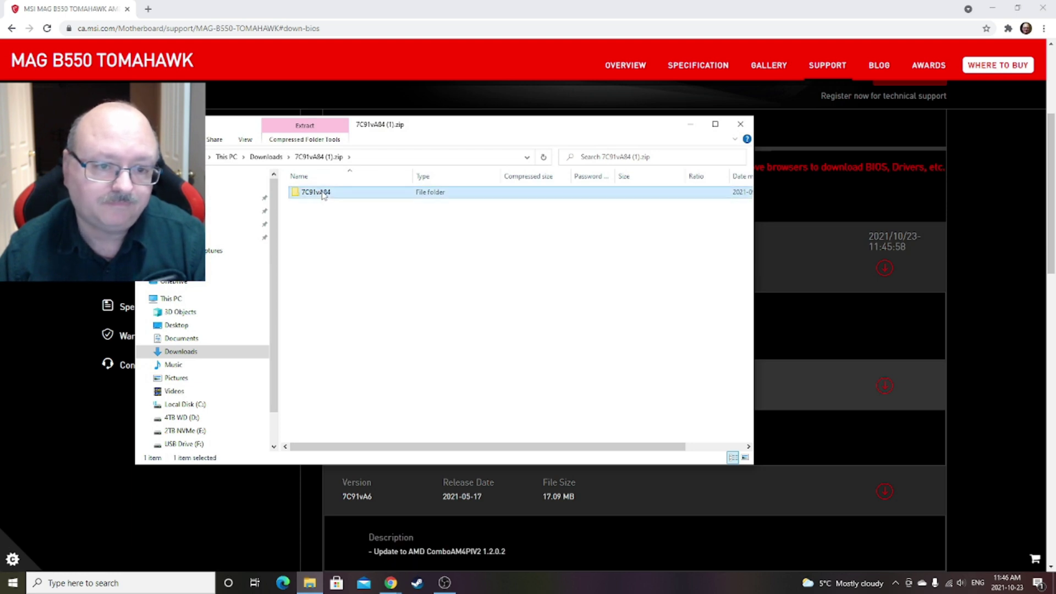
double_click(323, 195)
Step: Copy the E7C91AMS.A84 BIOS file from the archive to USB Drive (F:)
click(342, 206)
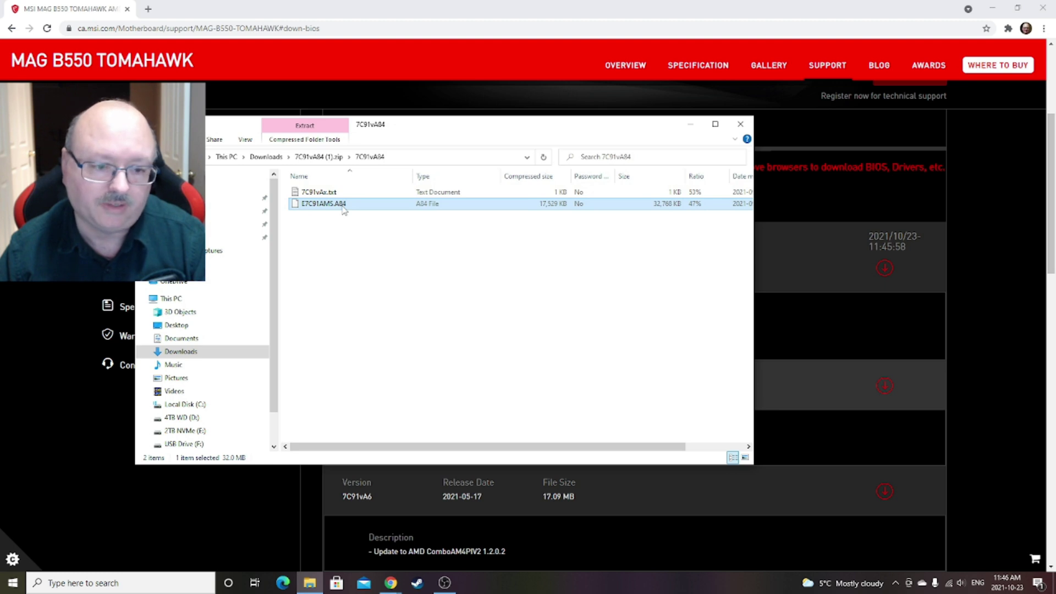
scroll(192, 402, down, 2)
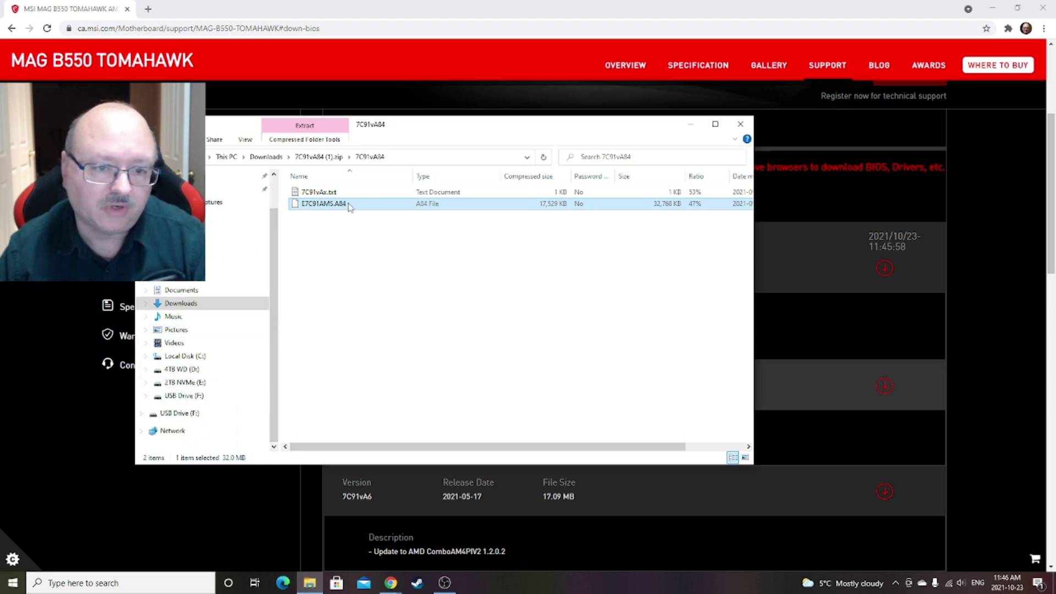
drag(348, 205, 185, 401)
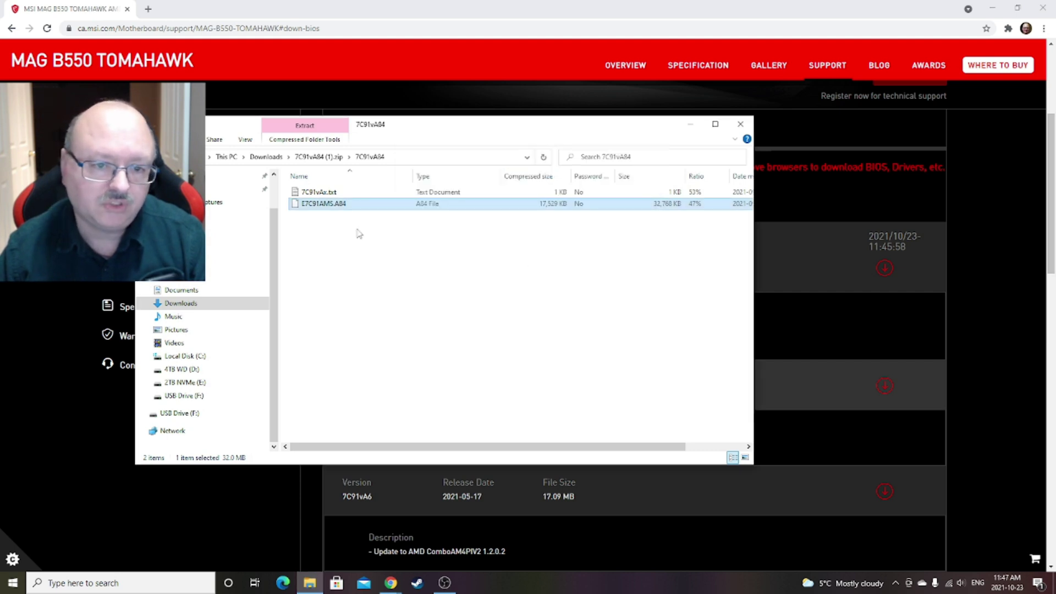
Step: Rename the E7C91AMS.A84 file on USB Drive (F:) to MSI.ROM and accept the extension change
click(190, 396)
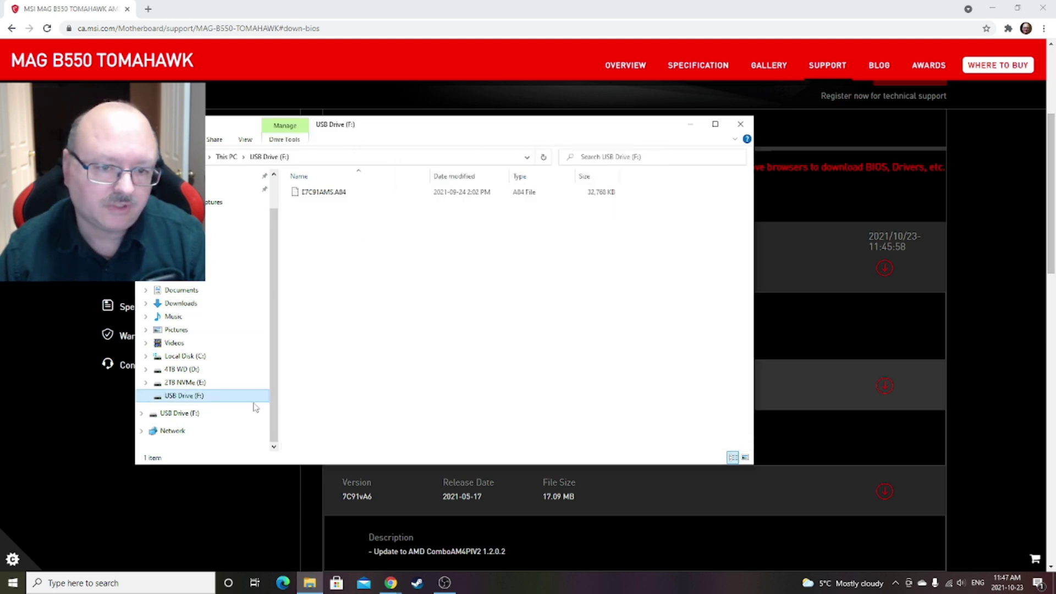
click(347, 195)
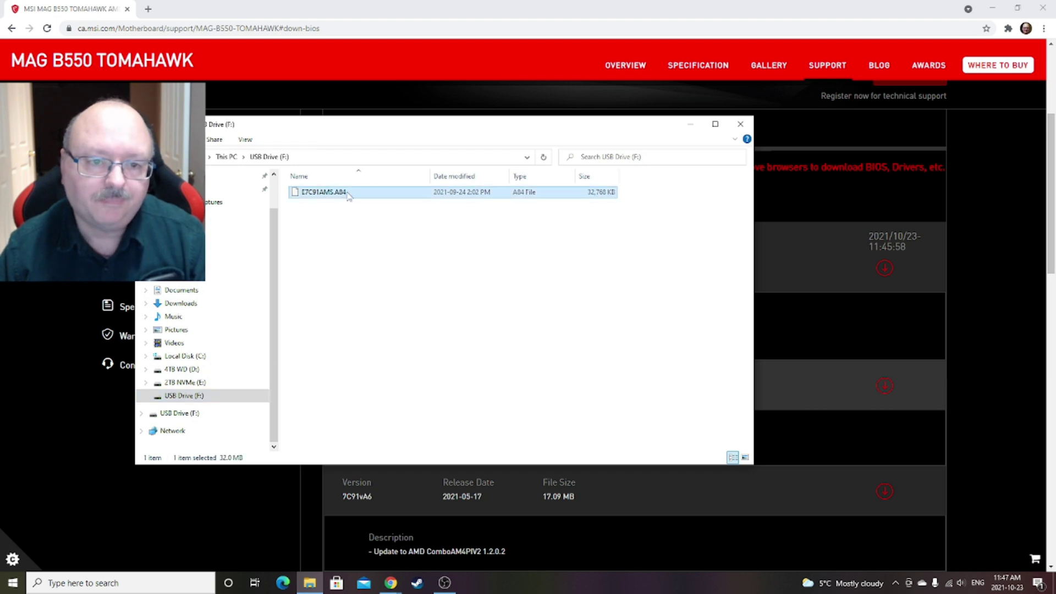
right_click(342, 197)
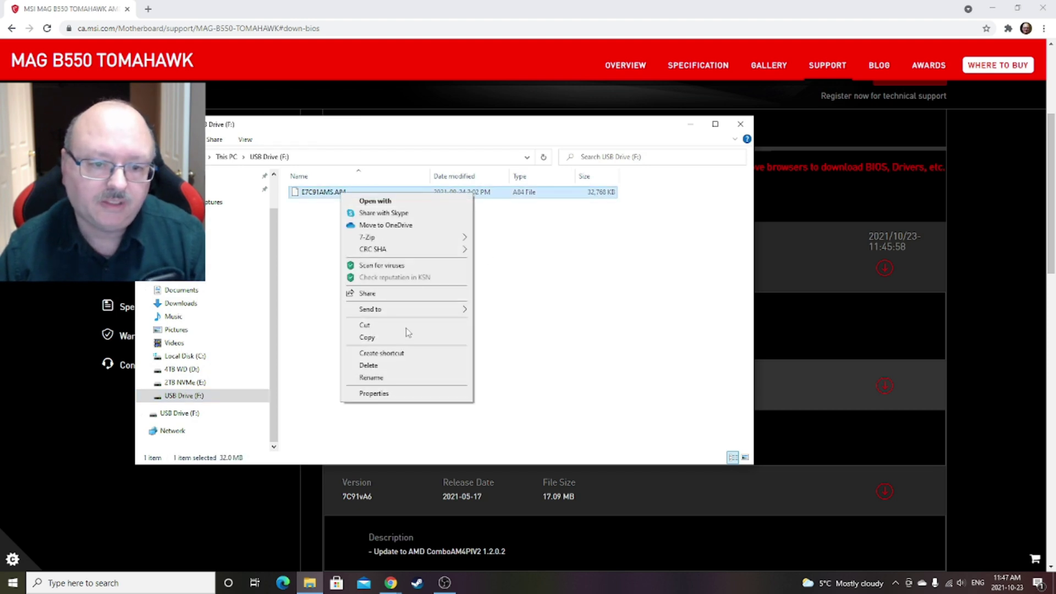
click(370, 378)
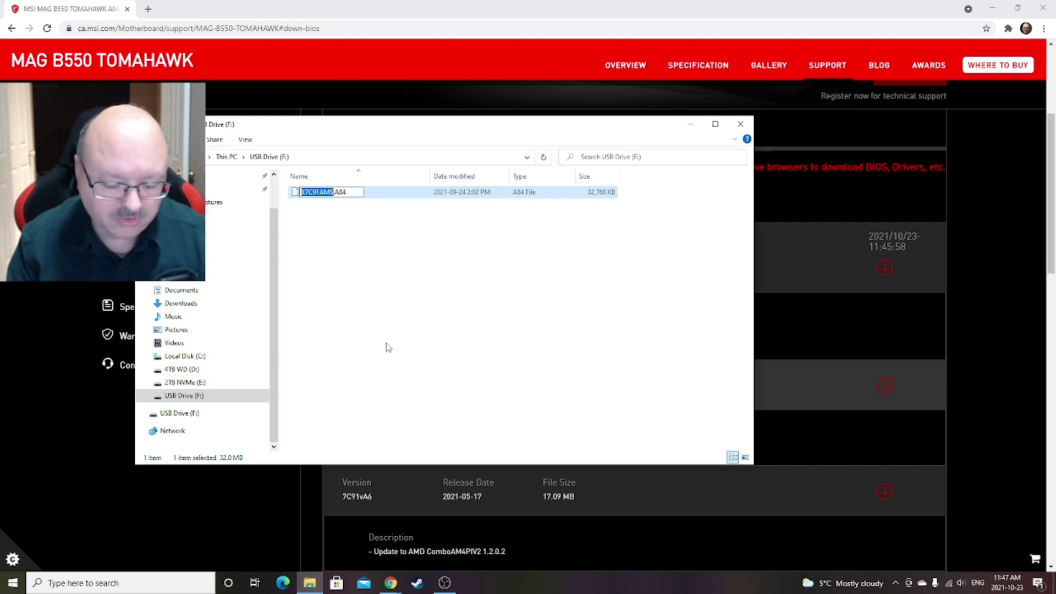
text(MSI)
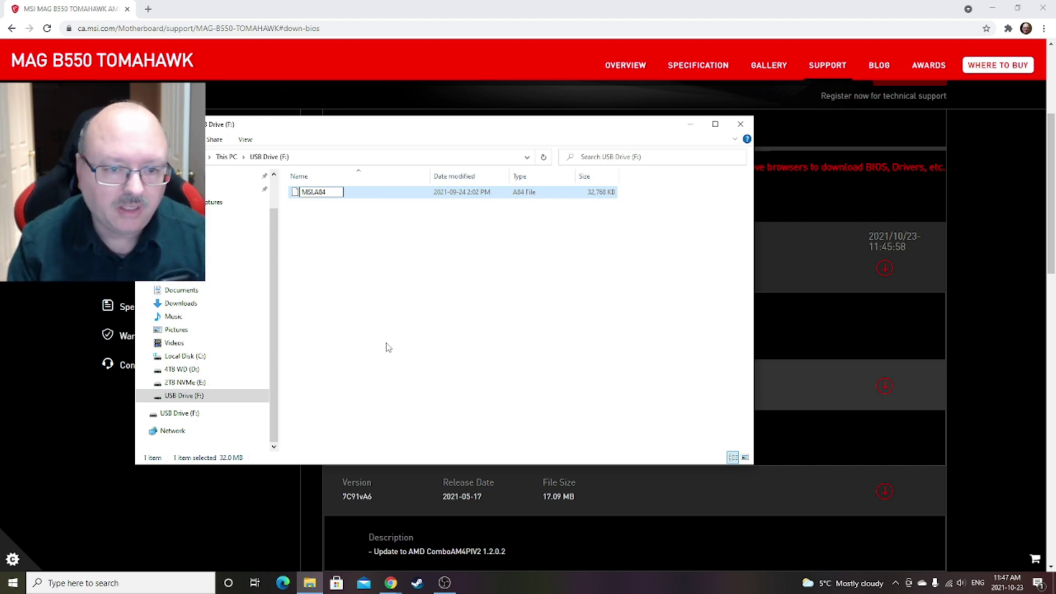
text(.)
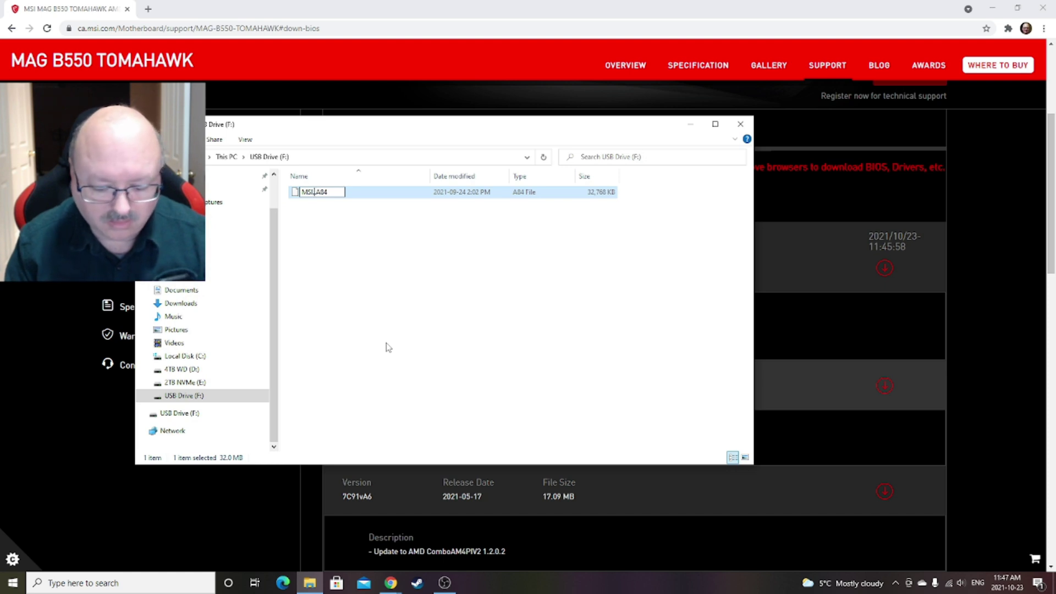
text(ROM)
key(Delete)
key(Delete)
key(Delete)
key(Delete)
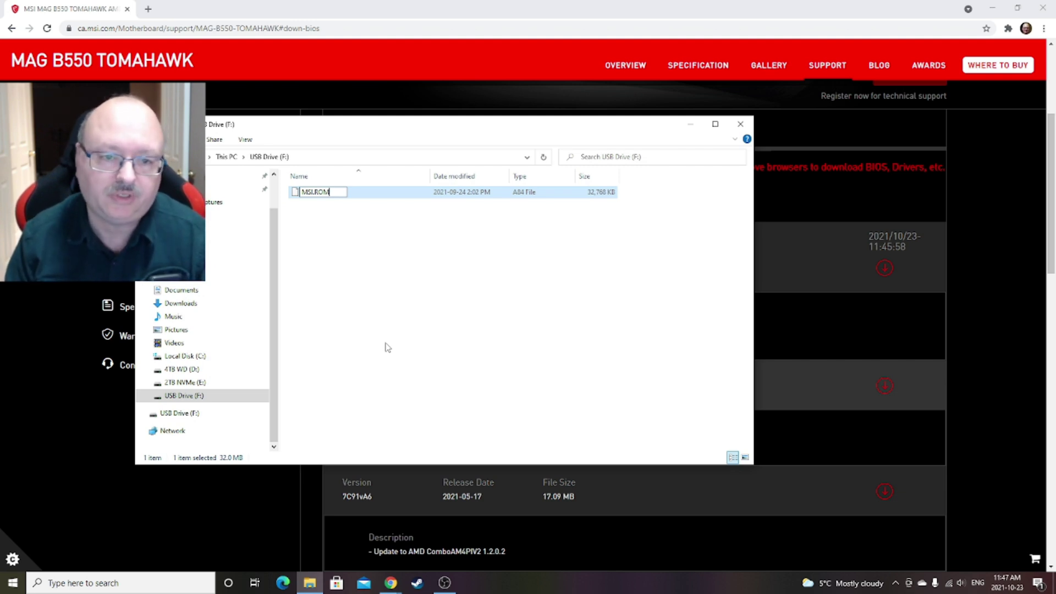
key(Return)
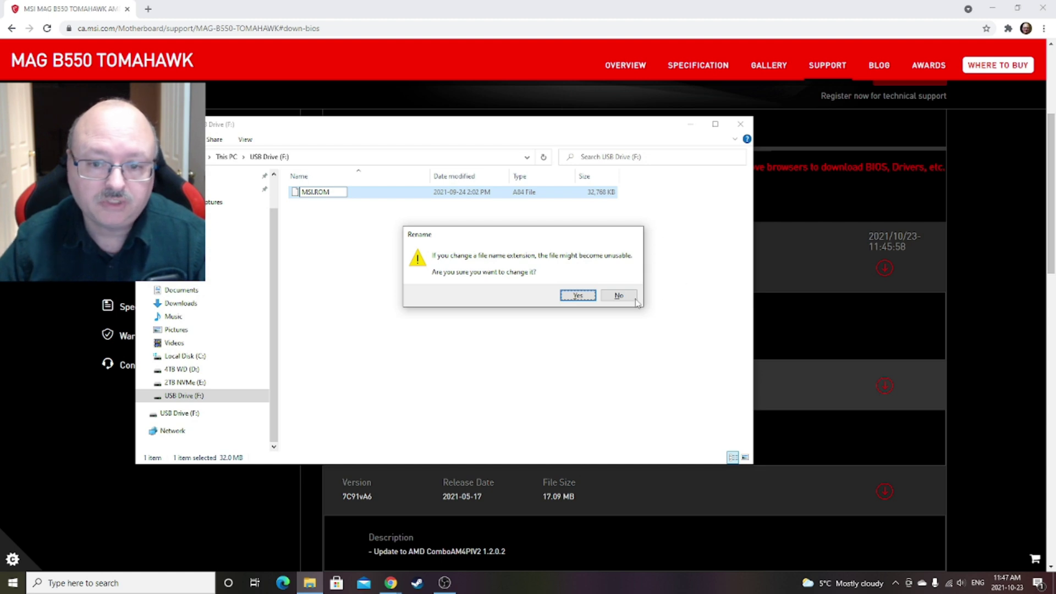
click(577, 296)
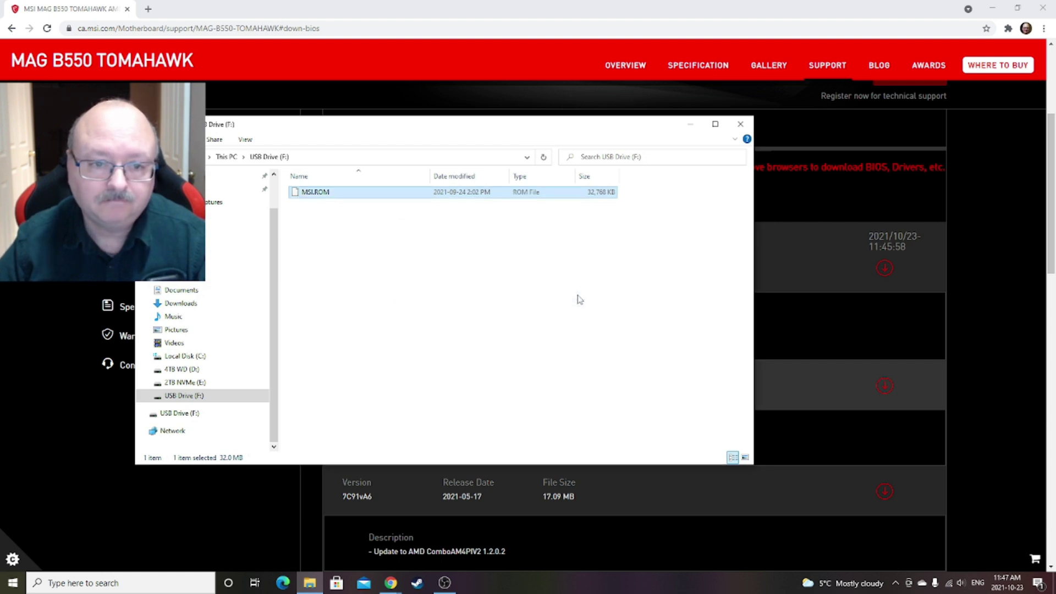